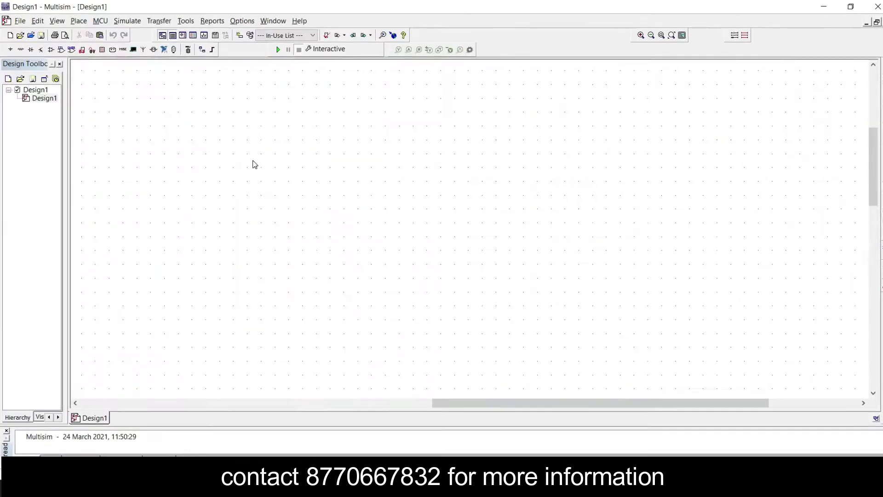
- Look through the power, signal voltage and signal current families of the Sources component group
{"action": "left_click", "coordinate": [12, 57]}
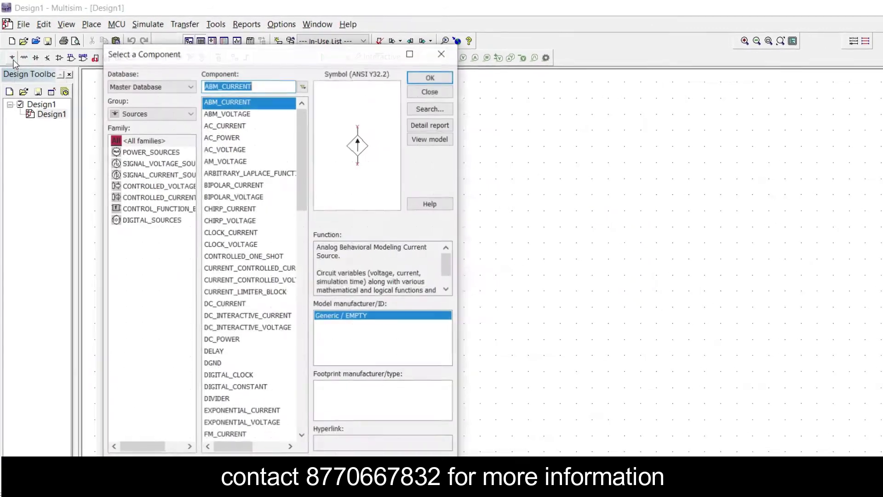
{"action": "left_click", "coordinate": [176, 165]}
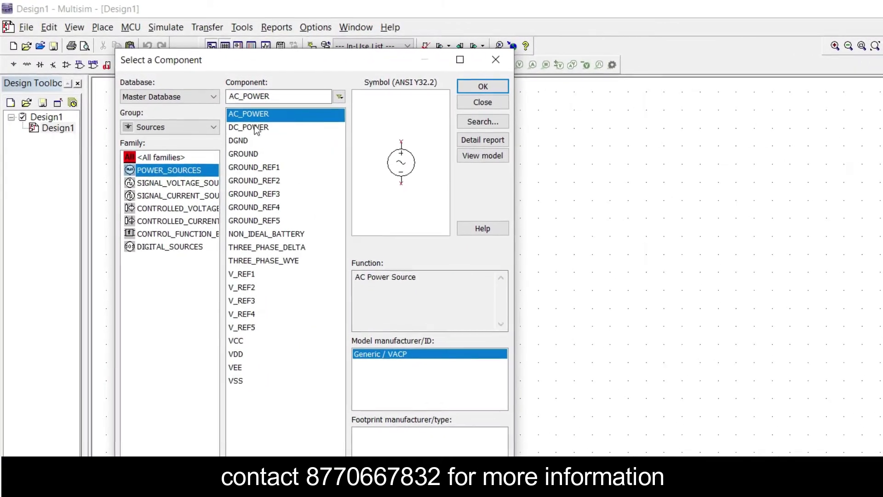
{"action": "left_click", "coordinate": [202, 187]}
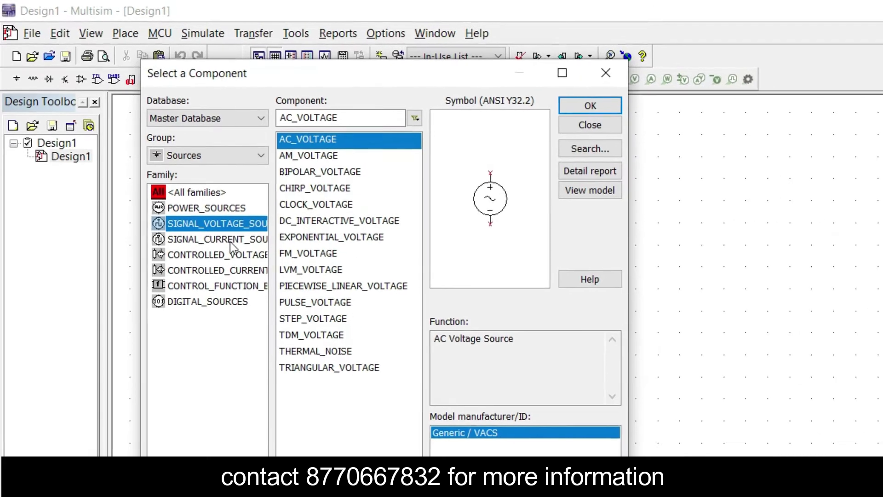
{"action": "left_click", "coordinate": [217, 228]}
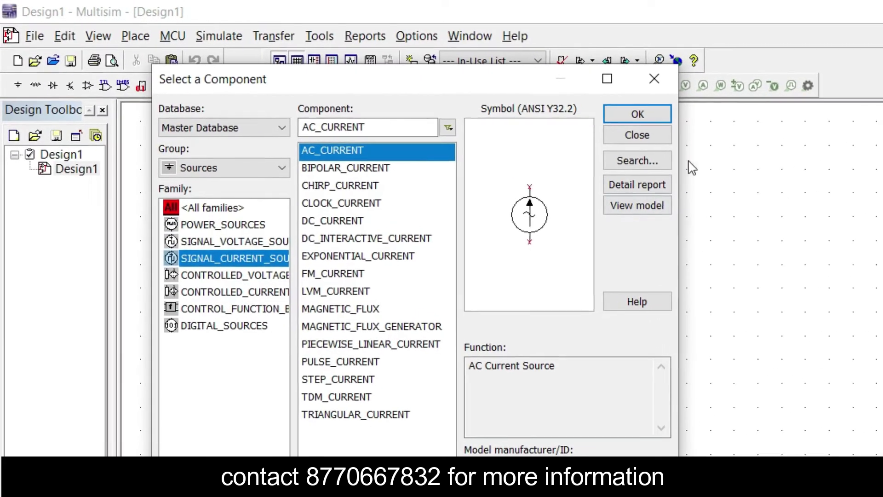
{"action": "left_click", "coordinate": [667, 80]}
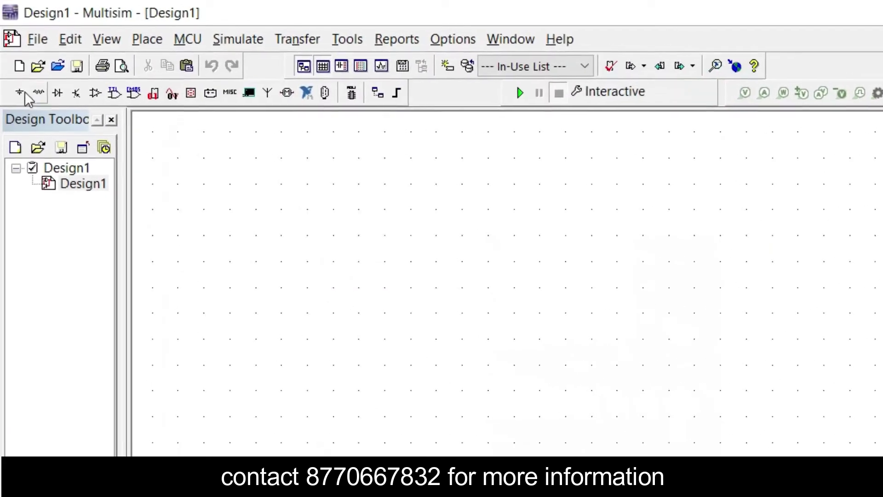
- View the component lists of the Basic group and the Diodes group
{"action": "left_click", "coordinate": [39, 95]}
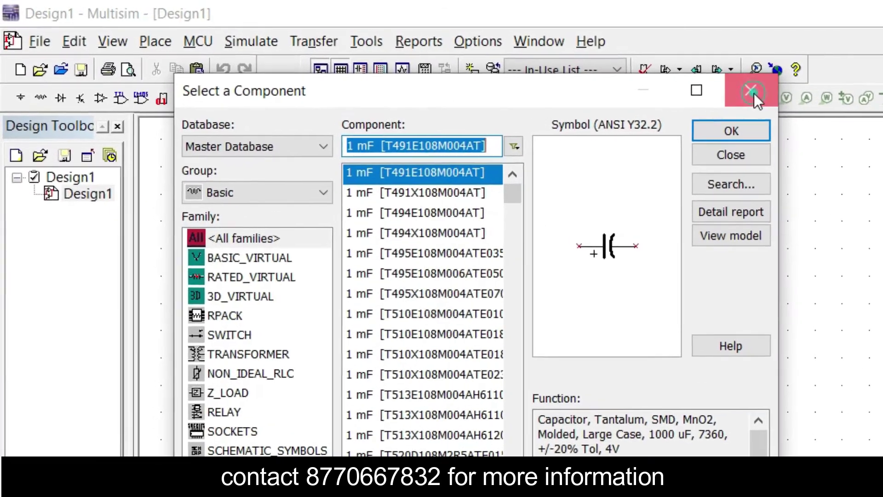
{"action": "left_click", "coordinate": [721, 87]}
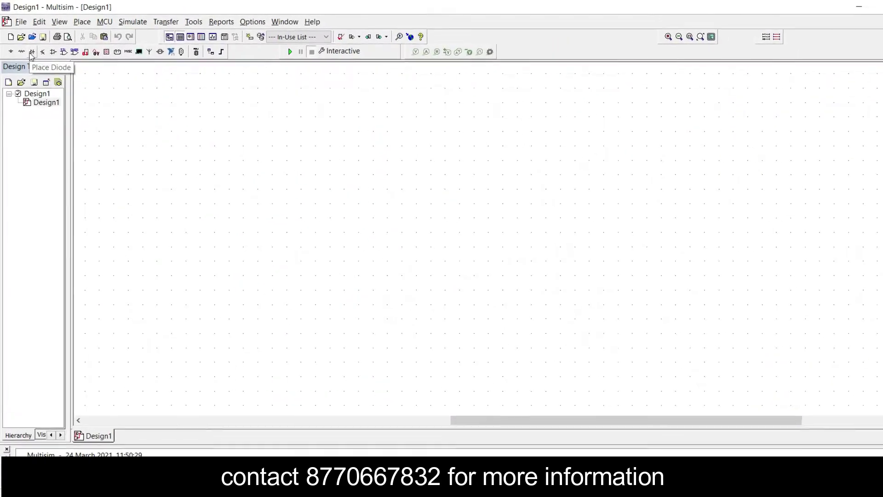
{"action": "left_click", "coordinate": [32, 54]}
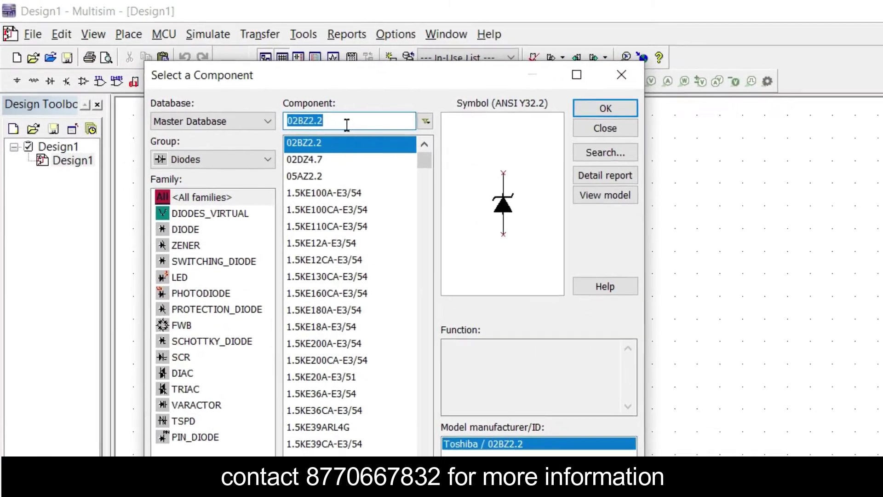
{"action": "left_click", "coordinate": [622, 74]}
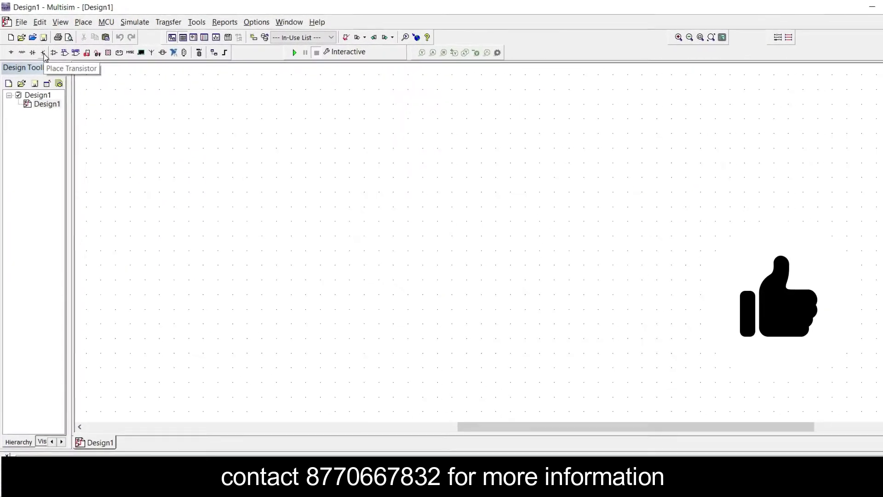
- Look through the BJT_NPN and BJT_COMP families of the Transistors component group
{"action": "left_click", "coordinate": [45, 54]}
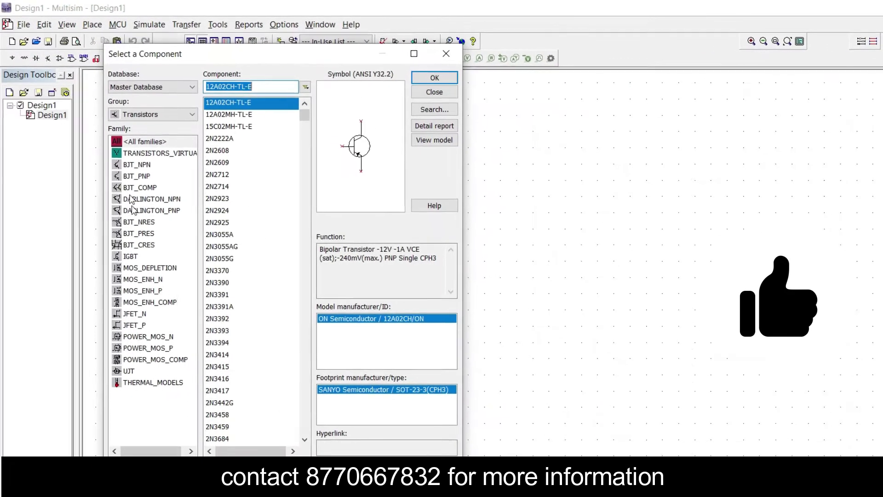
{"action": "left_click", "coordinate": [140, 170]}
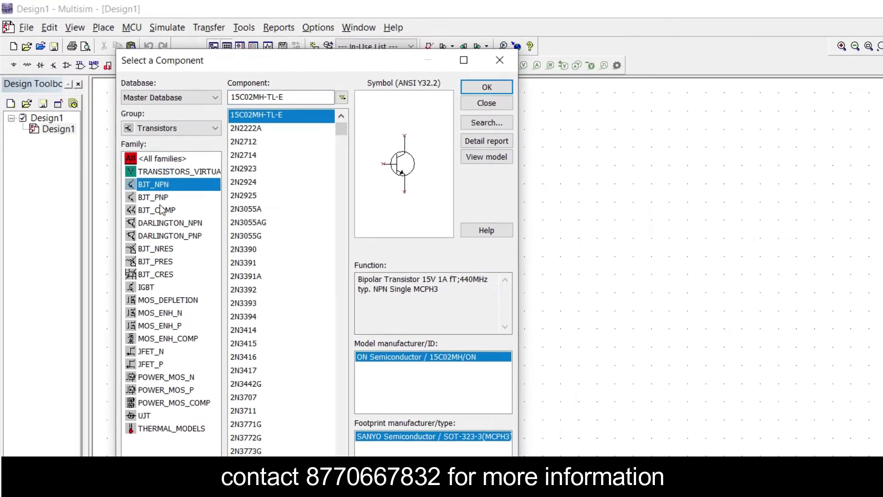
{"action": "left_click", "coordinate": [145, 192]}
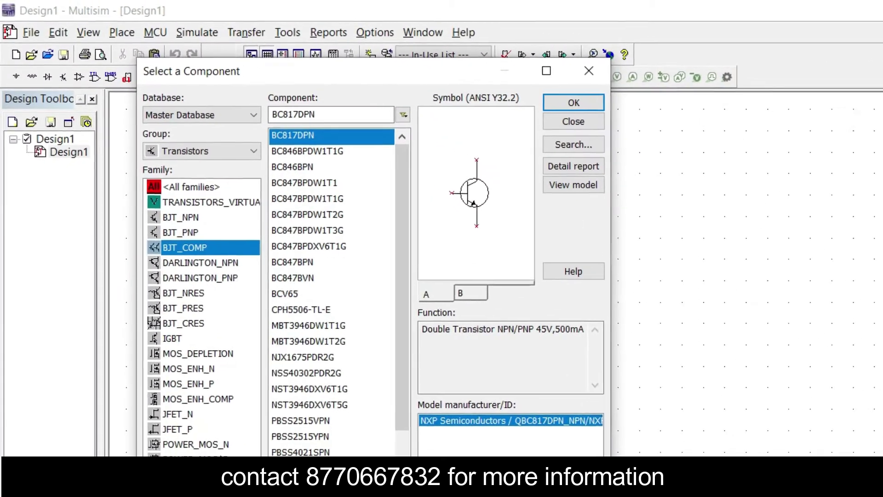
{"action": "left_click", "coordinate": [589, 70]}
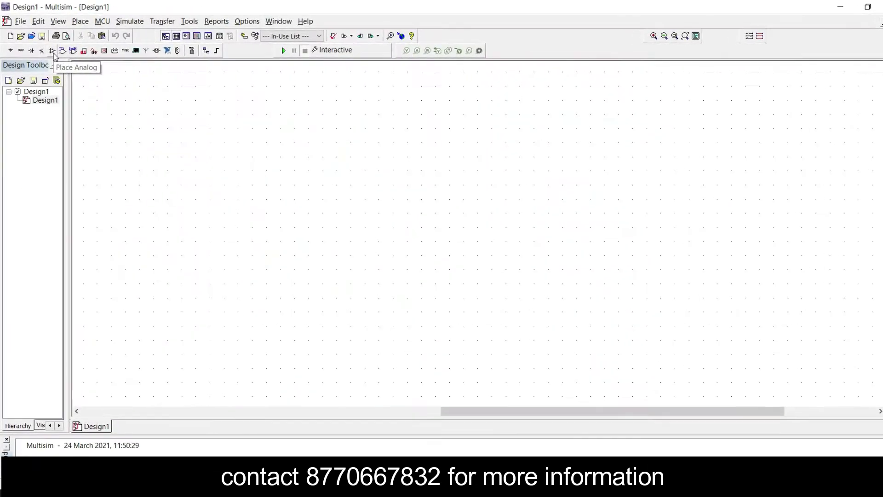
- Look through the COMPARATOR and AUDIO_AMPLIFIER families of the Analog component group
{"action": "left_click", "coordinate": [53, 53]}
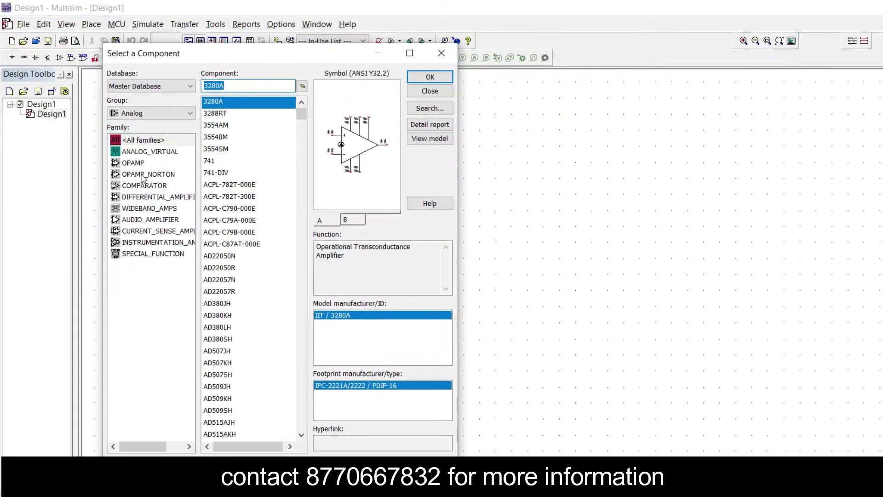
{"action": "left_click", "coordinate": [146, 190]}
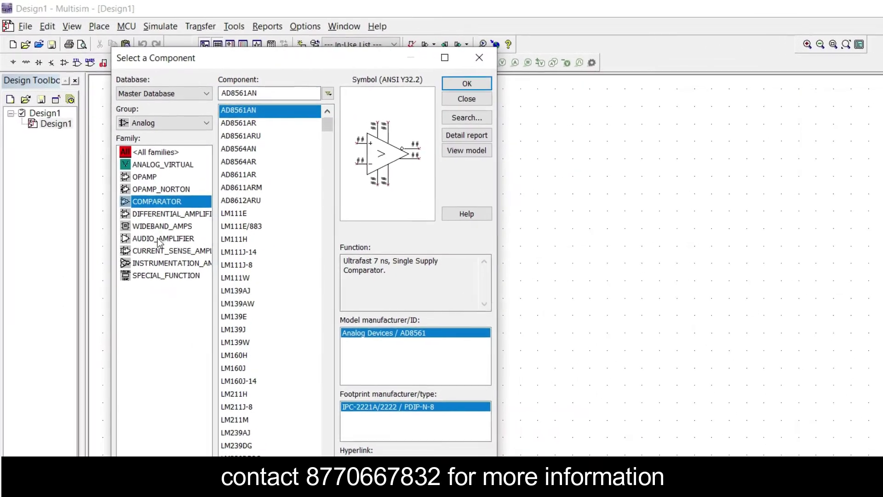
{"action": "left_click", "coordinate": [148, 224]}
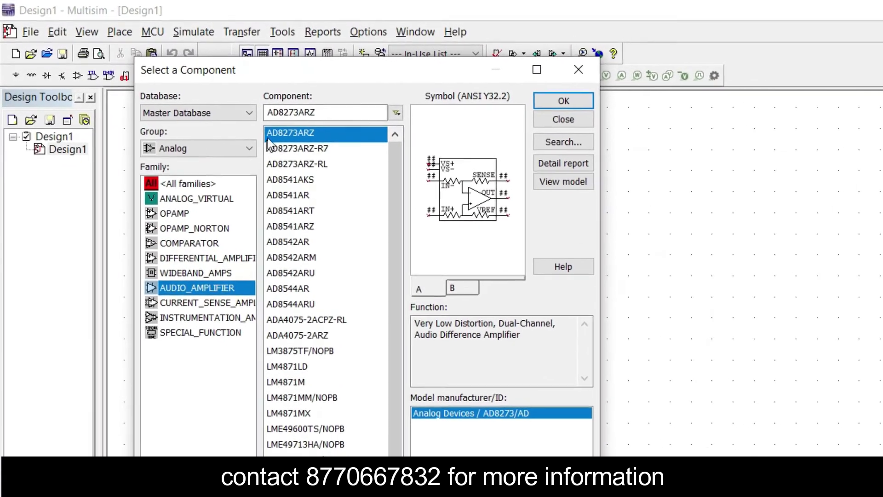
{"action": "left_click", "coordinate": [603, 80]}
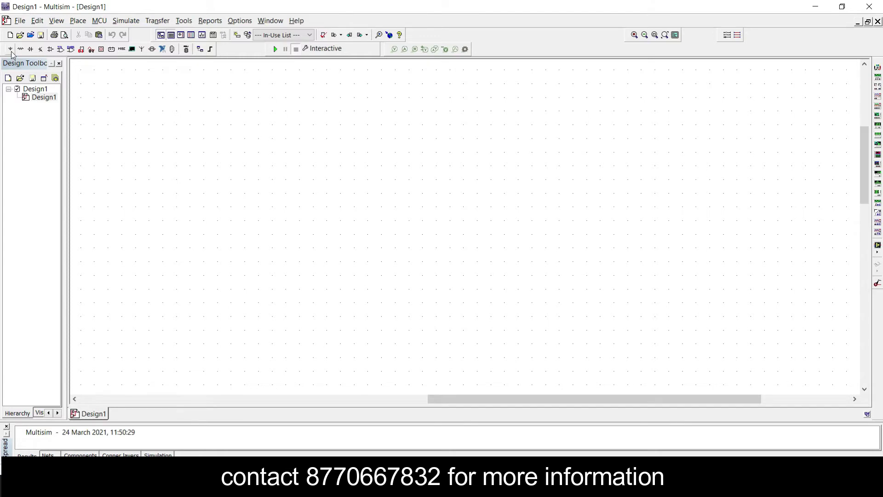
- Place a DC_POWER source from the POWER_SOURCES family on the empty schematic
{"action": "left_click", "coordinate": [10, 49]}
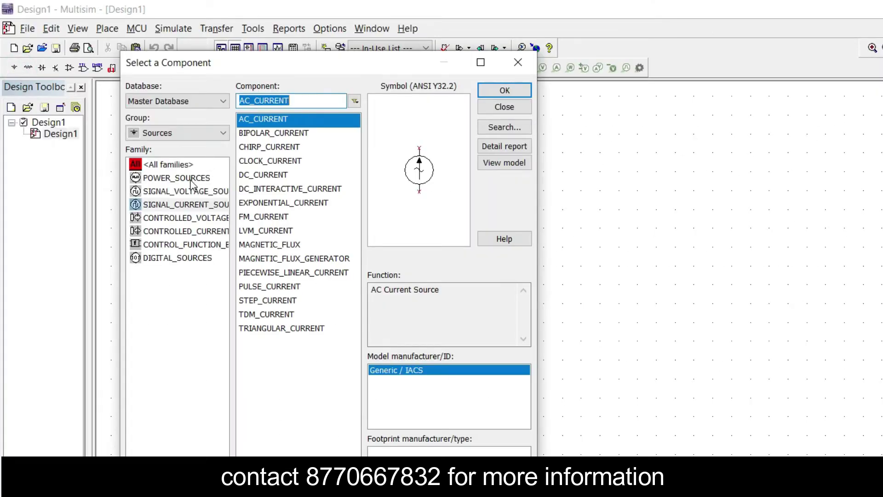
{"action": "left_click", "coordinate": [191, 178]}
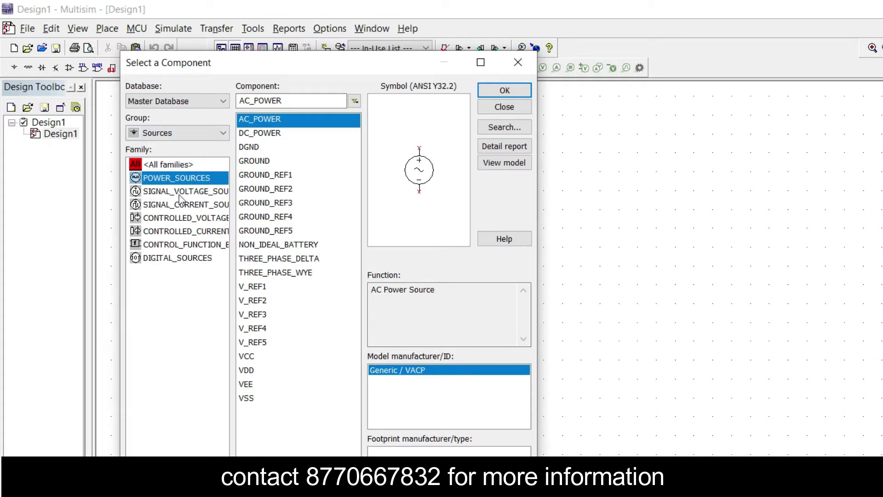
{"action": "left_click", "coordinate": [271, 136]}
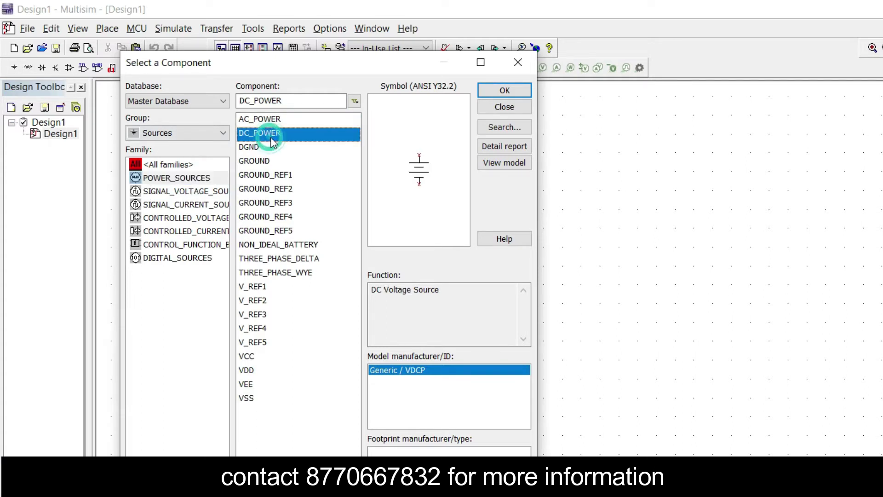
{"action": "left_click", "coordinate": [505, 92]}
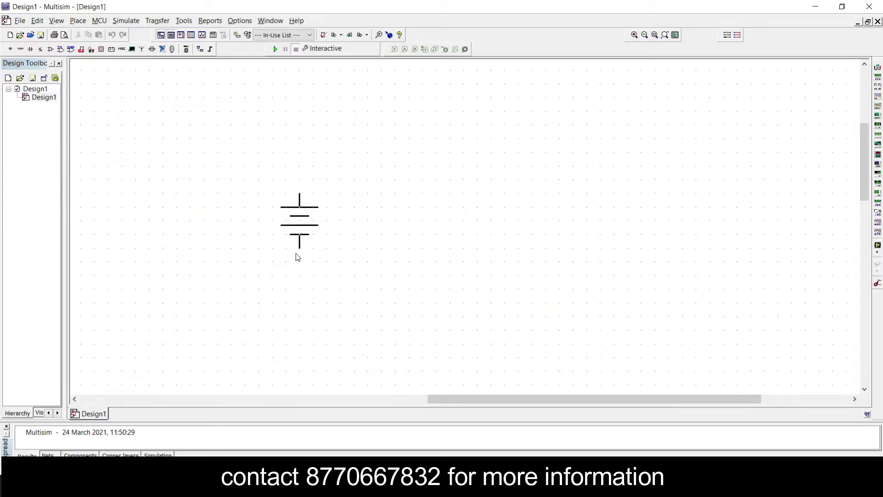
{"action": "left_click", "coordinate": [297, 257]}
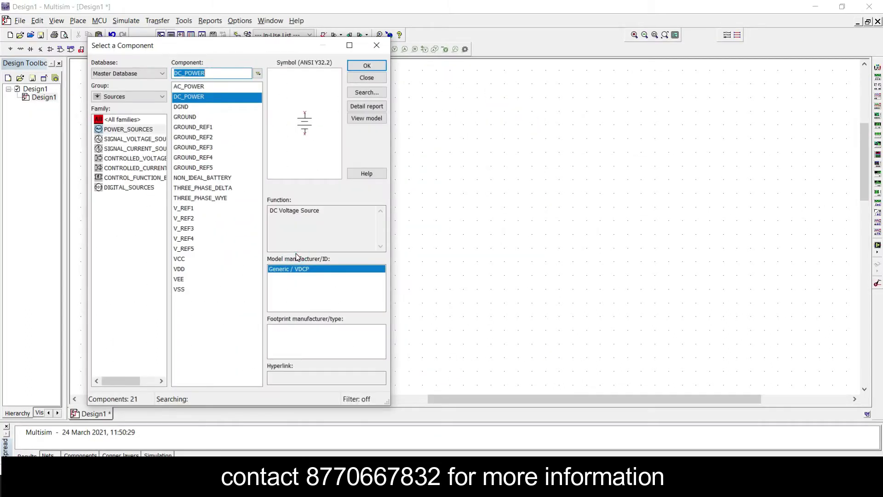
{"action": "left_click", "coordinate": [385, 48]}
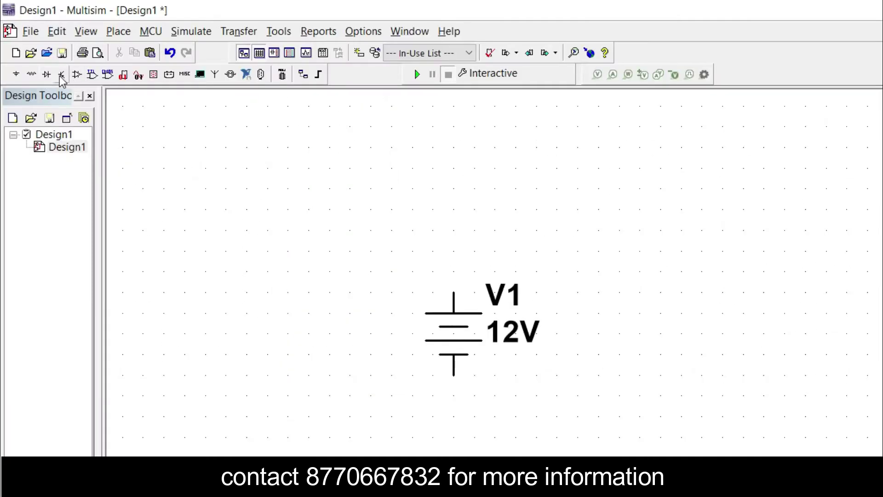
- Place a 1k resistor from the Basic group, rotated to vertical, beside and above the DC source
{"action": "left_click", "coordinate": [31, 74]}
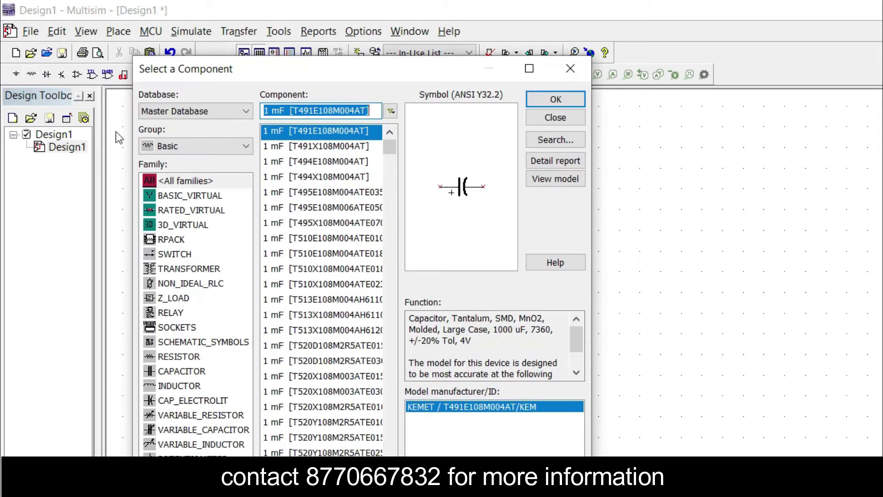
{"action": "left_click", "coordinate": [173, 358]}
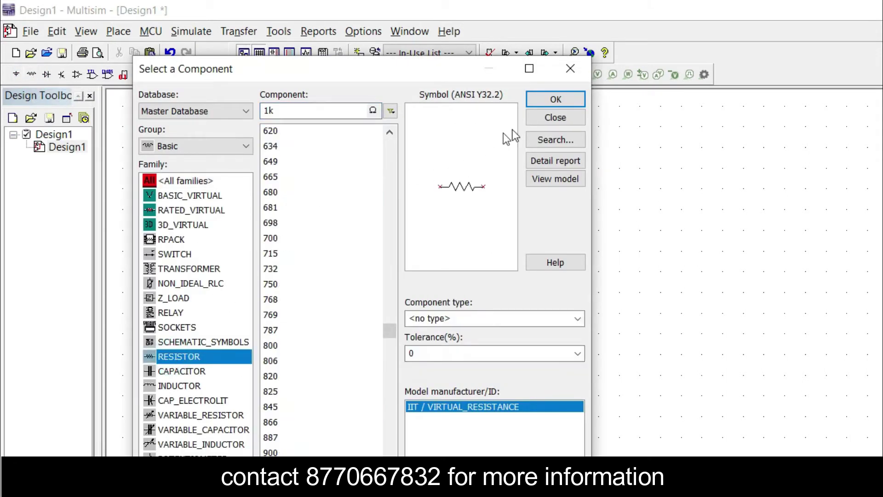
{"action": "left_click", "coordinate": [559, 98]}
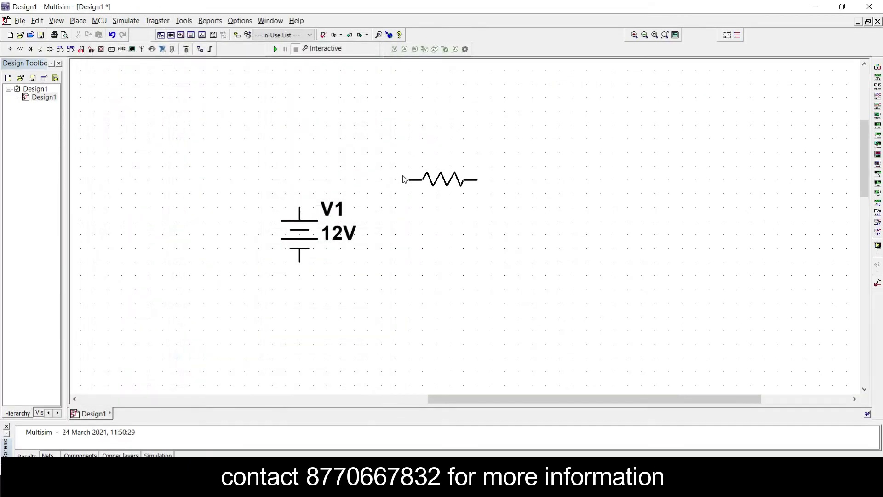
{"action": "key", "text": "ctrl+r"}
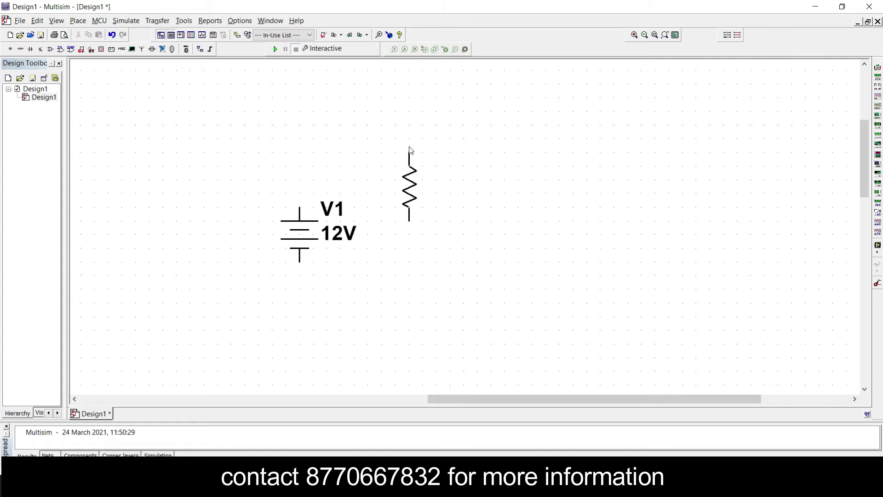
{"action": "left_click", "coordinate": [423, 123]}
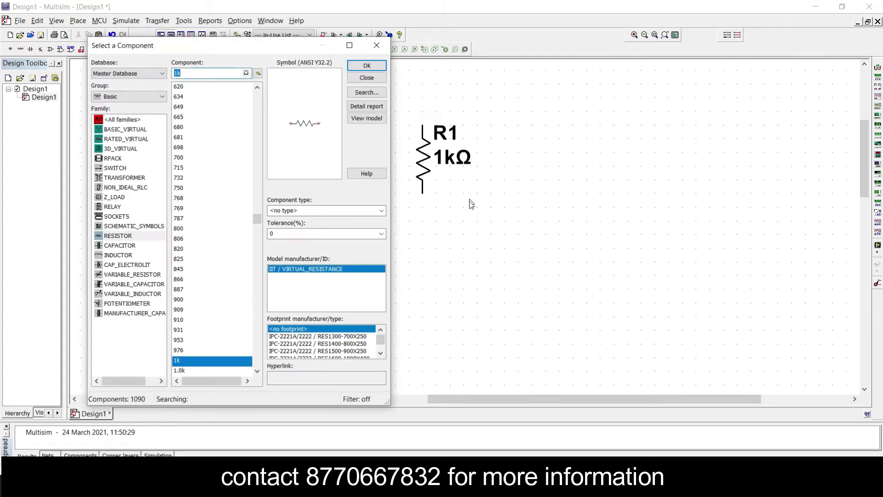
- Place a second vertical 1k resistor directly below R1 and finish placing components
{"action": "left_click", "coordinate": [378, 65]}
{"action": "key", "text": "ctrl+r"}
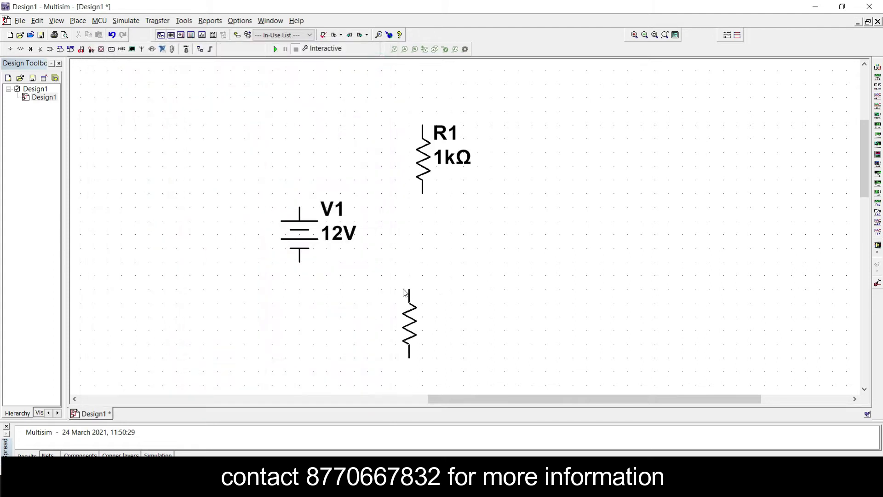
{"action": "left_click", "coordinate": [423, 239]}
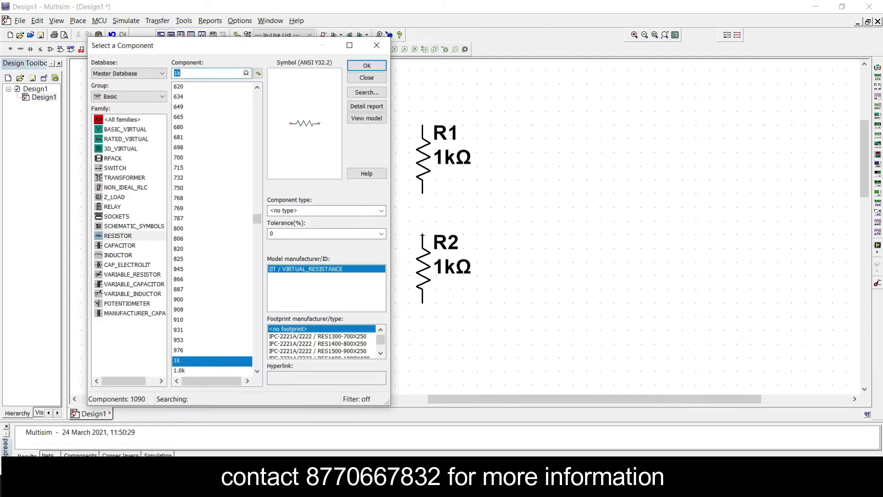
{"action": "left_click", "coordinate": [385, 77]}
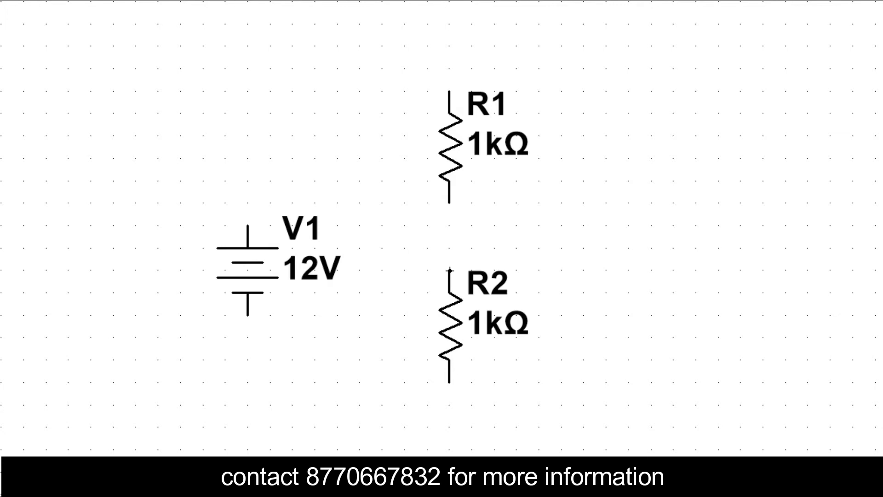
- Wire R2's upper terminal to R1's lower terminal, and R1's upper terminal to the positive terminal of V1
{"action": "left_click", "coordinate": [450, 270]}
{"action": "left_click", "coordinate": [449, 202]}
{"action": "left_click", "coordinate": [450, 89]}
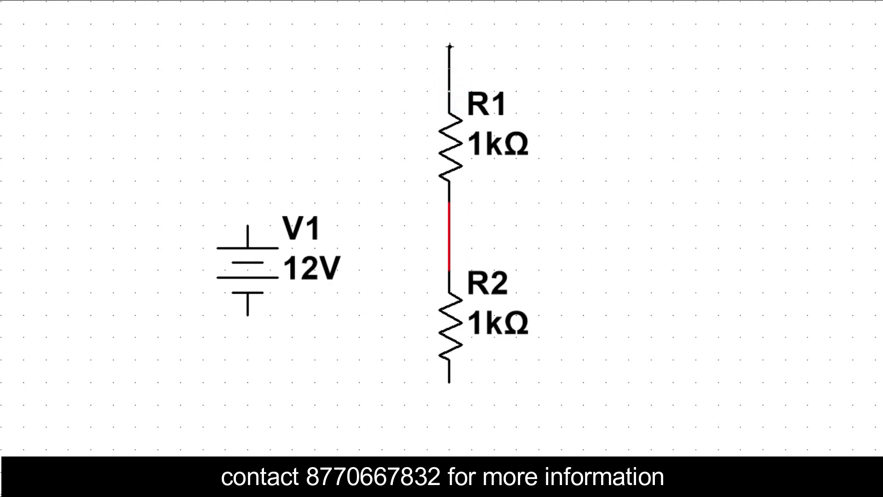
{"action": "left_click", "coordinate": [450, 46]}
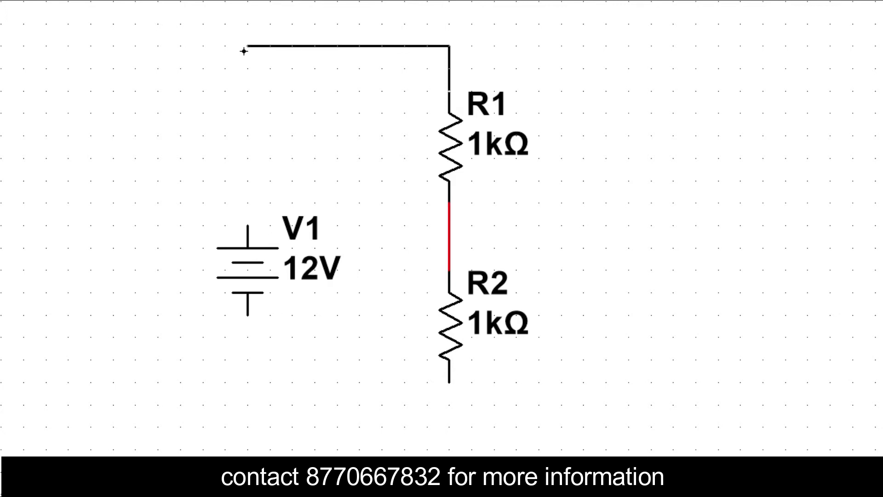
{"action": "left_click", "coordinate": [244, 50]}
{"action": "left_click", "coordinate": [248, 224]}
{"action": "double_click", "coordinate": [249, 318]}
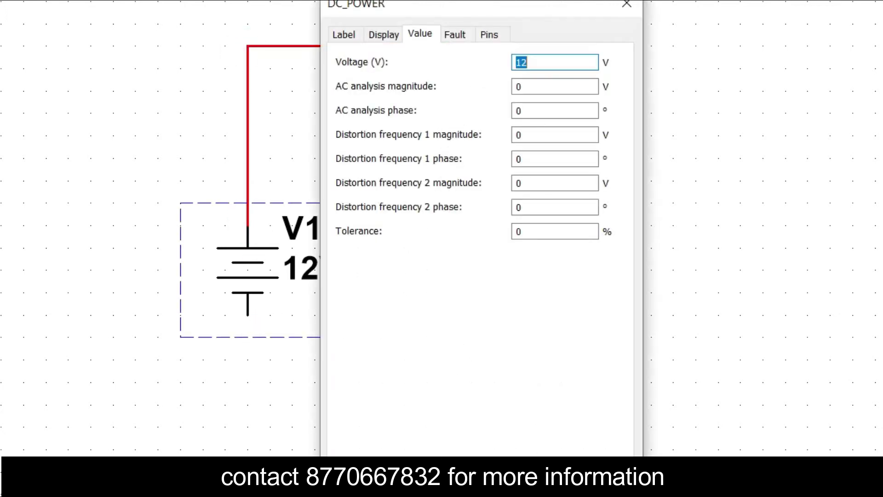
{"action": "key", "text": "Return"}
{"action": "left_click", "coordinate": [352, 404]}
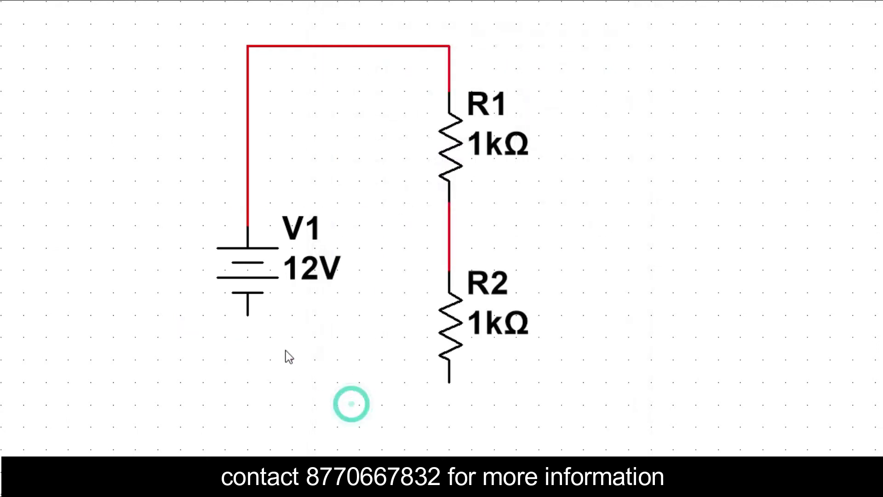
- Wire the negative terminal of V1 to R2's lower terminal, routing below both components to close the loop
{"action": "left_click", "coordinate": [248, 316]}
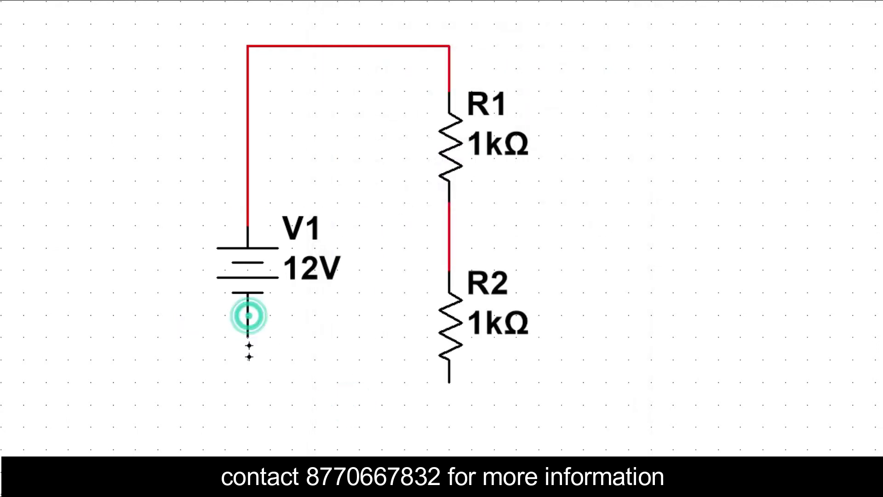
{"action": "left_click", "coordinate": [248, 429]}
{"action": "left_click", "coordinate": [449, 428]}
{"action": "left_click", "coordinate": [449, 383]}
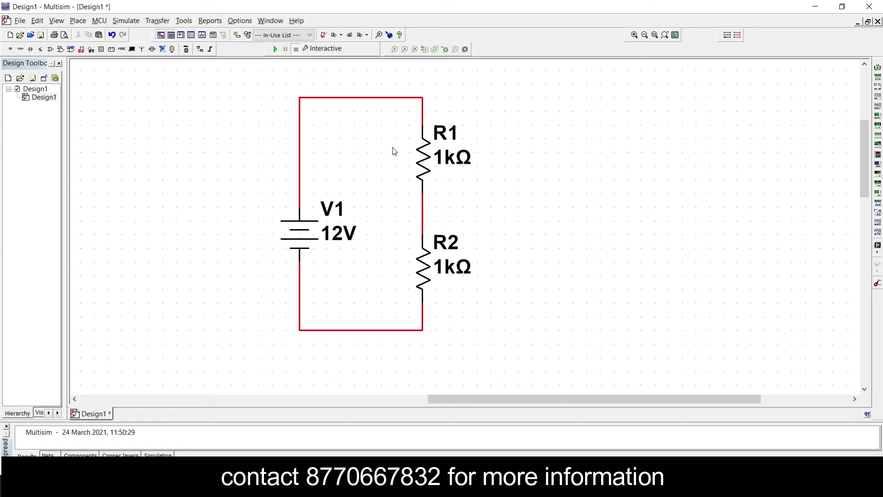
- Place a GROUND from the POWER_SOURCES family just below the circuit and wire it to the loop's lower wire
{"action": "left_click", "coordinate": [10, 50]}
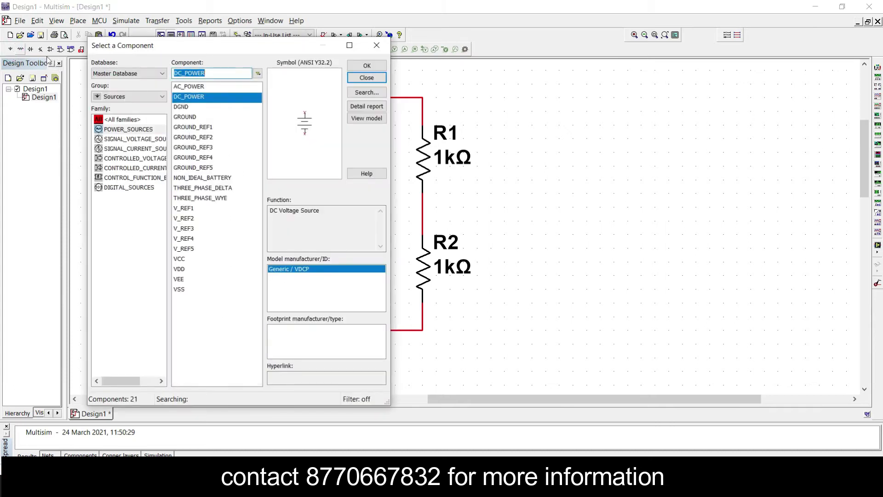
{"action": "left_click", "coordinate": [137, 130]}
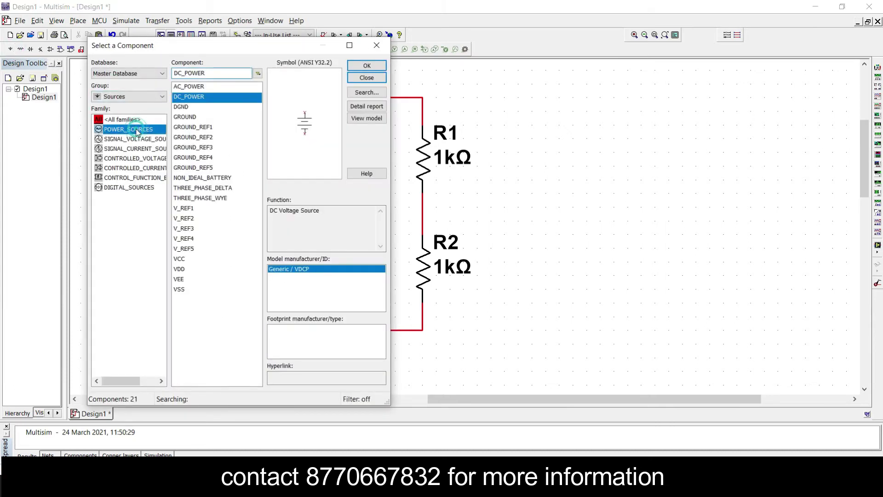
{"action": "left_click", "coordinate": [184, 118]}
{"action": "left_click", "coordinate": [376, 68]}
{"action": "left_click", "coordinate": [364, 348]}
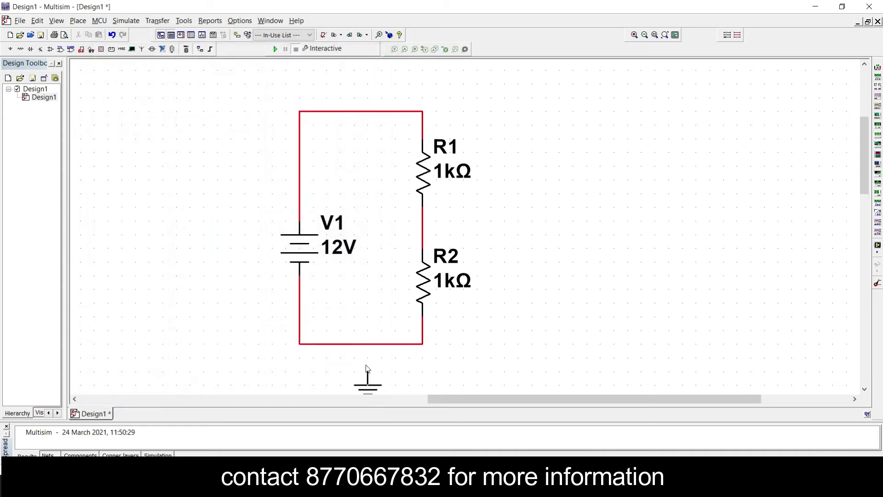
{"action": "left_click", "coordinate": [367, 364]}
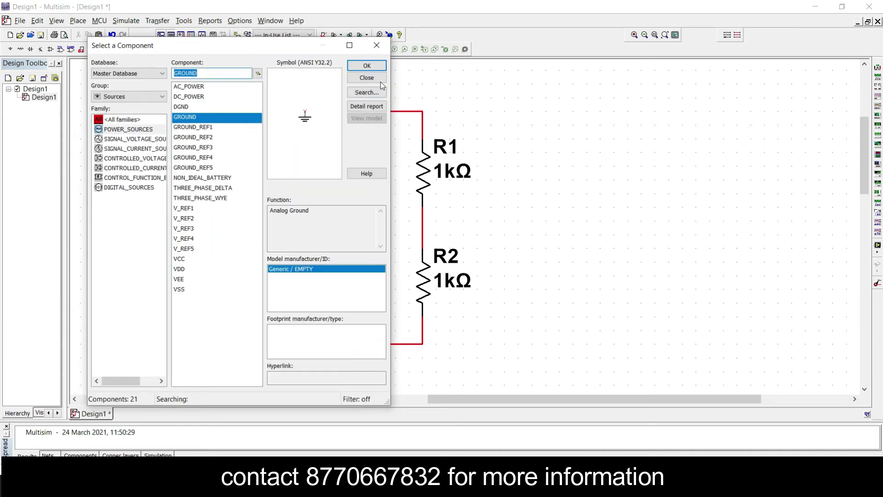
{"action": "left_click", "coordinate": [379, 79]}
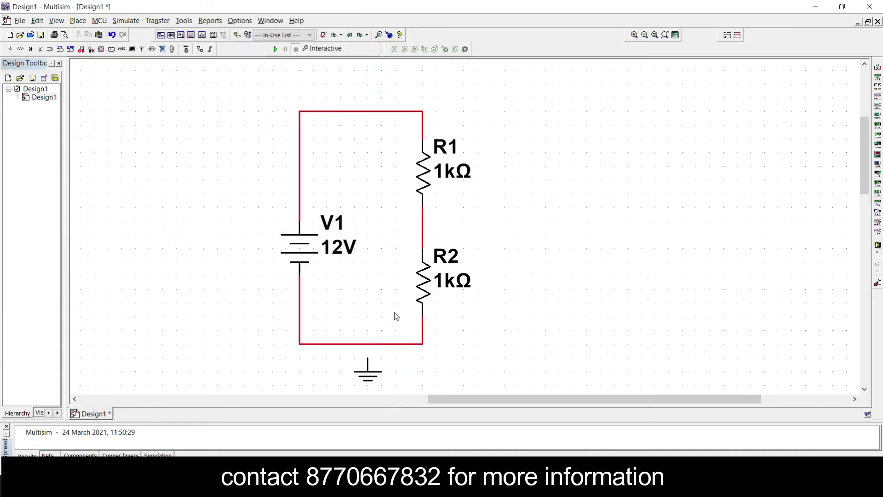
{"action": "left_click", "coordinate": [368, 357]}
{"action": "left_click", "coordinate": [367, 345]}
- Set the voltage of DC source V1 to 10 V
{"action": "double_click", "coordinate": [312, 249]}
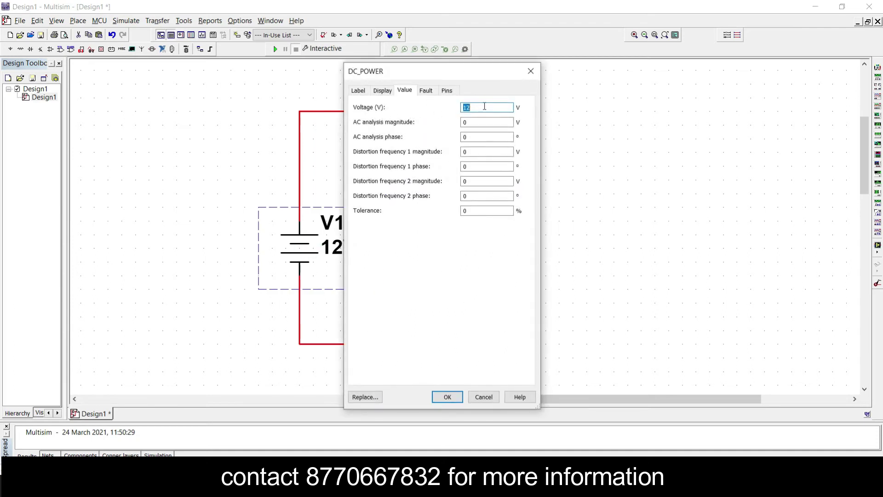
{"action": "type", "text": "10"}
{"action": "key", "text": "Return"}
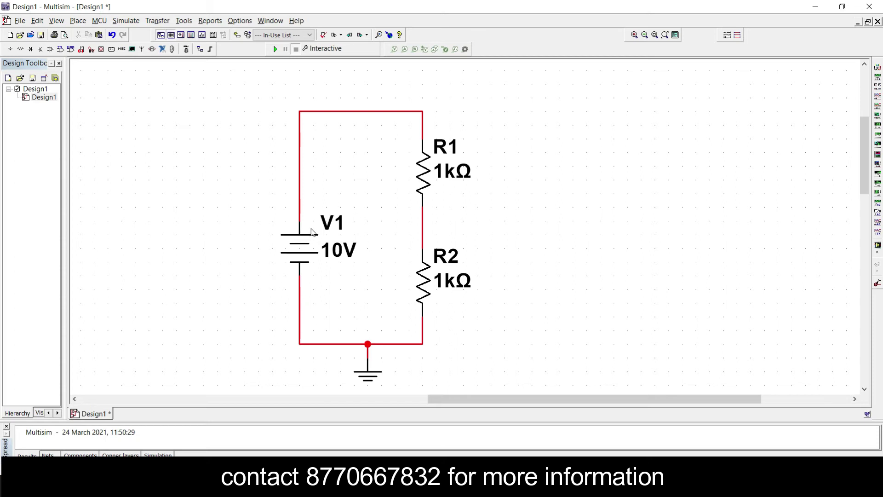
- Set the resistance of R1 to 10k
{"action": "double_click", "coordinate": [429, 178]}
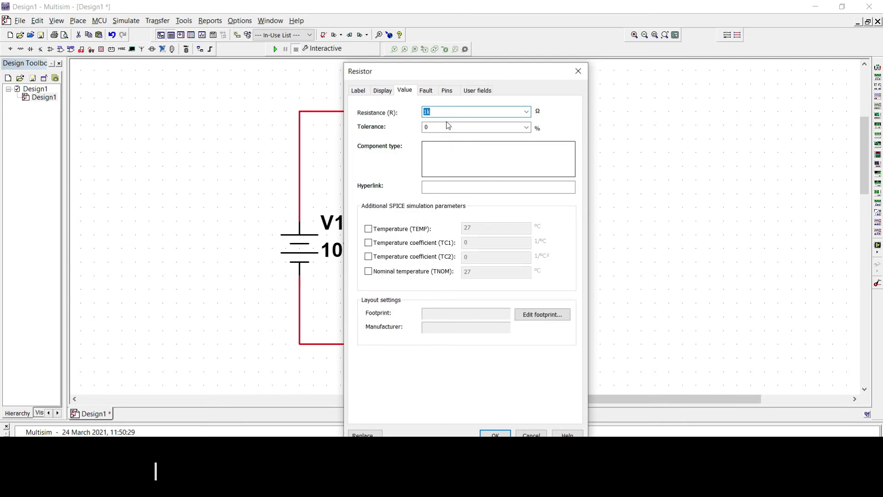
{"action": "type", "text": "10k"}
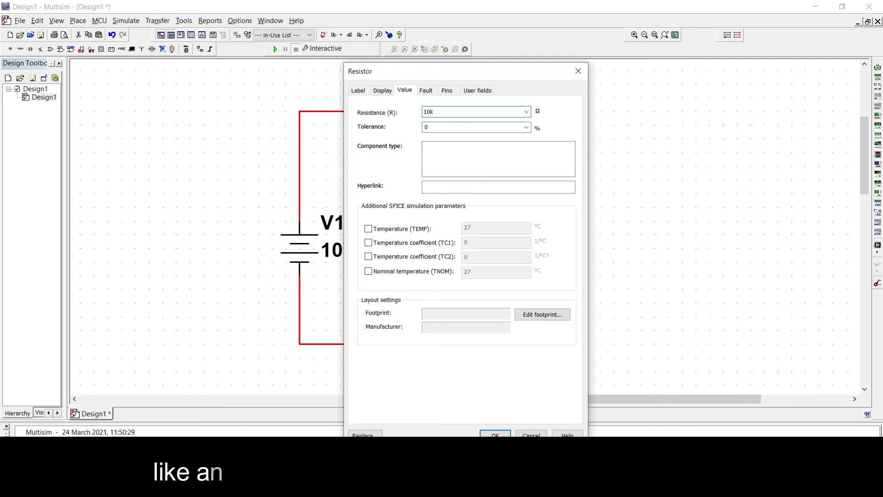
{"action": "key", "text": "Return"}
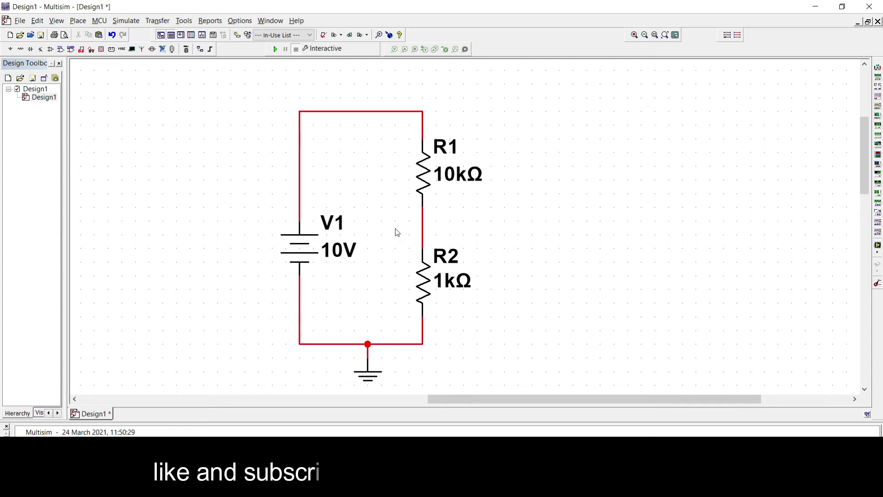
- Place a multimeter beside the resistors and wire it across R2, positive to the R1–R2 wire and negative to the grounded wire
{"action": "left_click", "coordinate": [878, 70]}
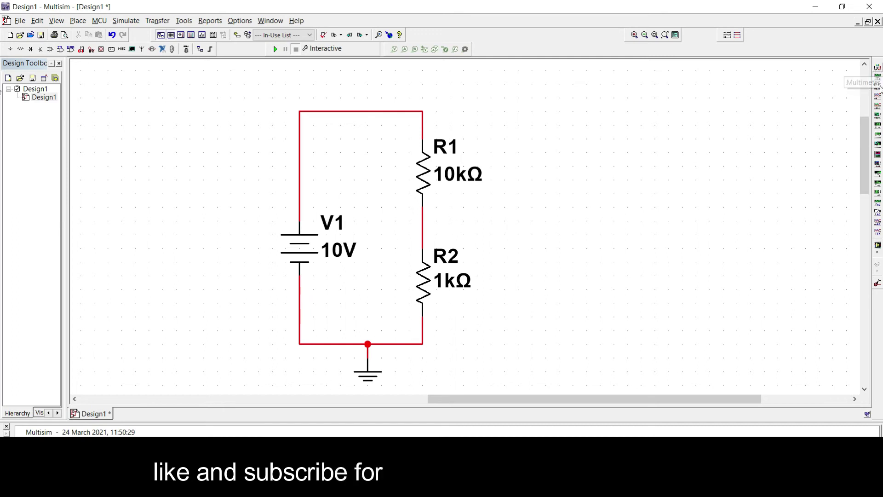
{"action": "left_click", "coordinate": [547, 271]}
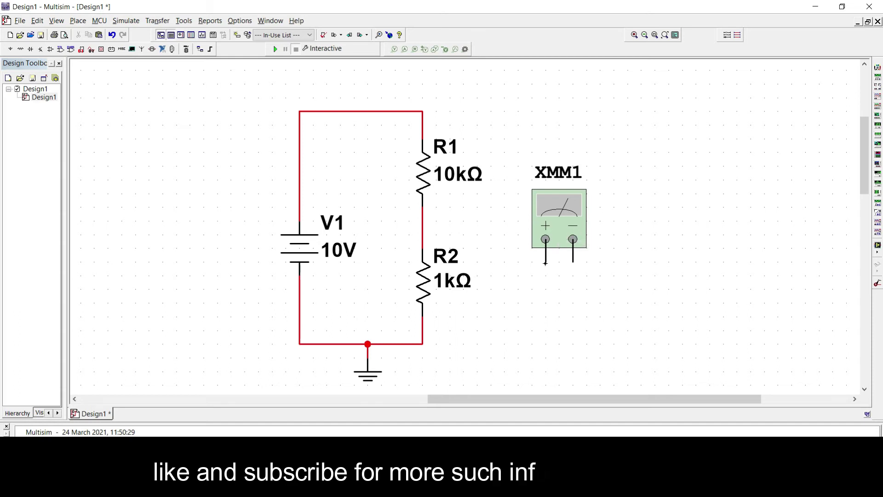
{"action": "left_click", "coordinate": [547, 263]}
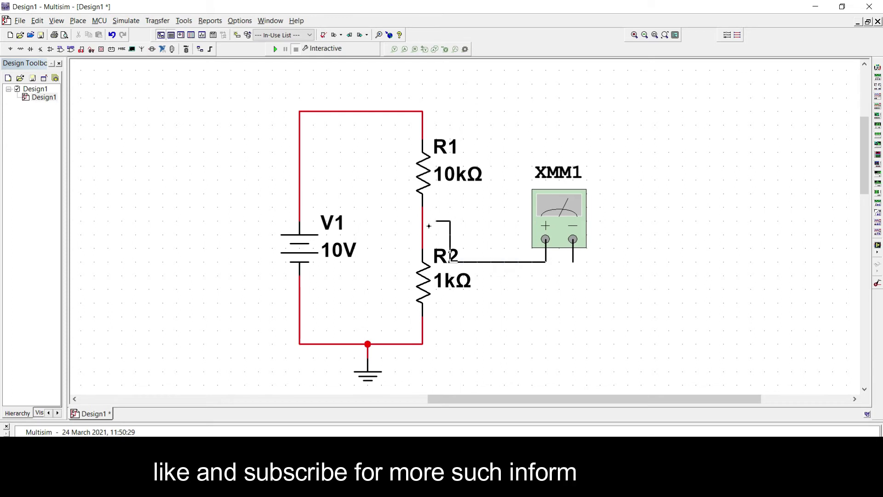
{"action": "left_click", "coordinate": [493, 226]}
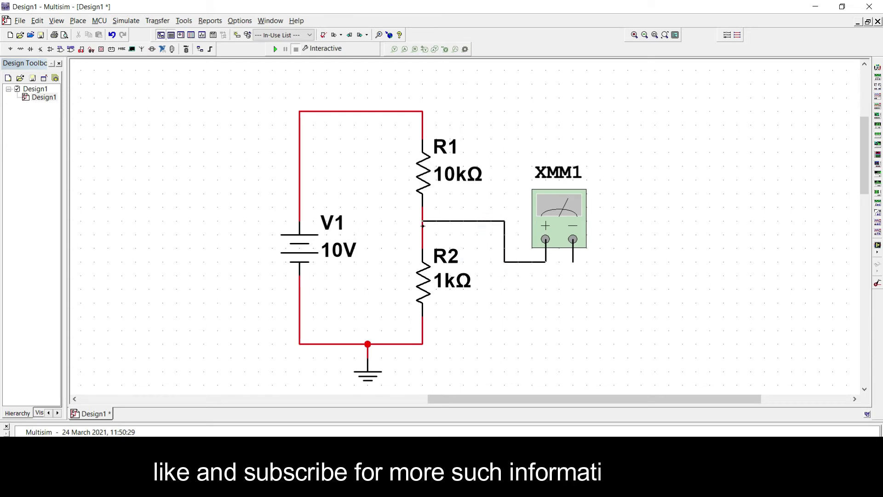
{"action": "left_click", "coordinate": [422, 221]}
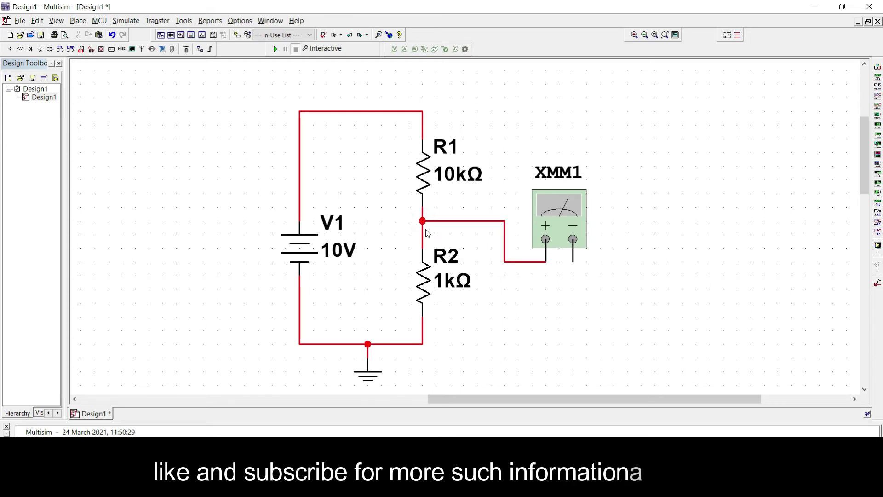
{"action": "left_click", "coordinate": [573, 261]}
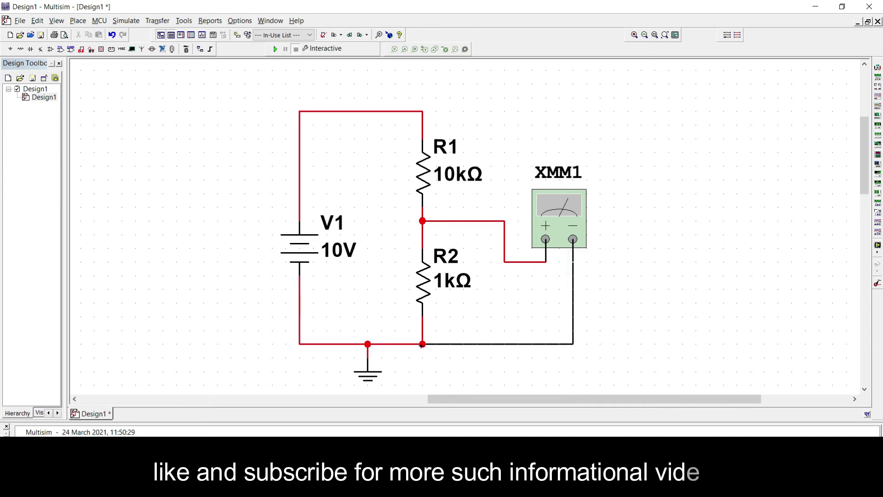
{"action": "left_click", "coordinate": [422, 344]}
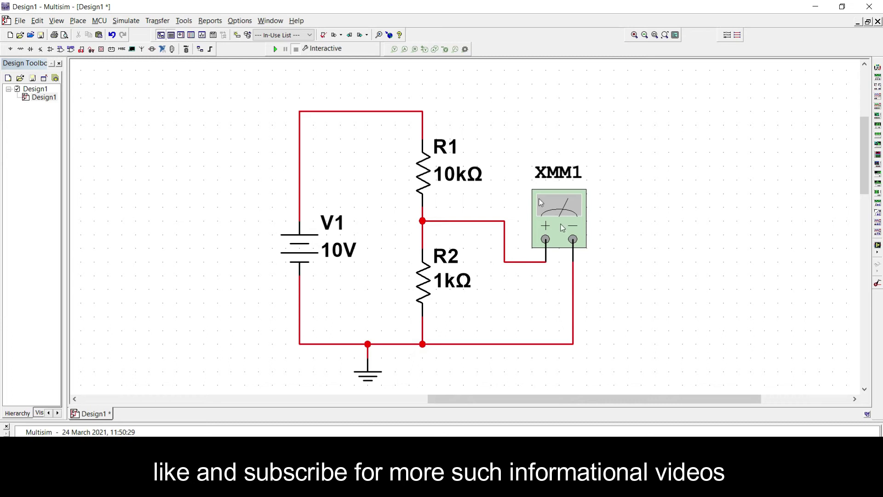